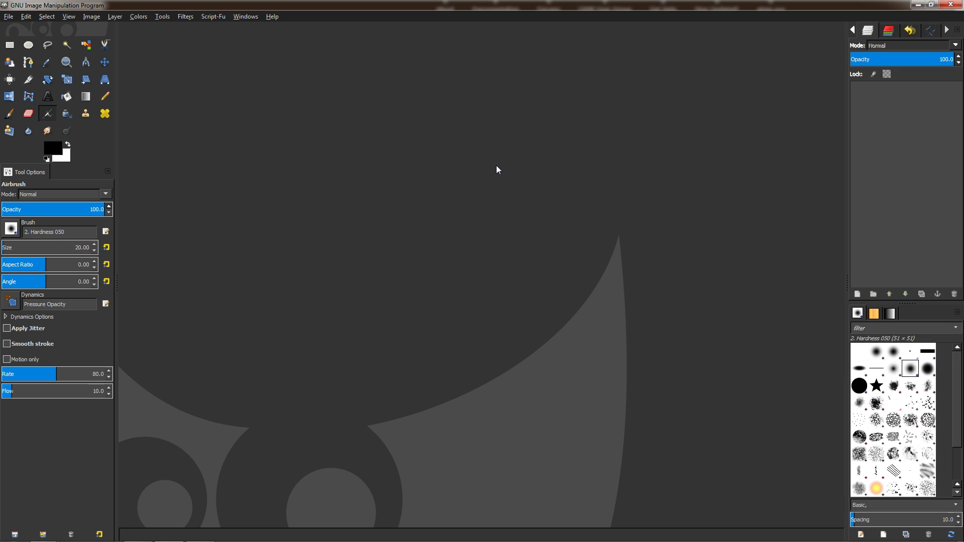
Check the existing Script-Fu > Layer Effects entries, then minimize GIMP to reveal the registry page.
{"action": "left_click", "coordinate": [213, 17]}
{"action": "mouse_move", "coordinate": [225, 27]}
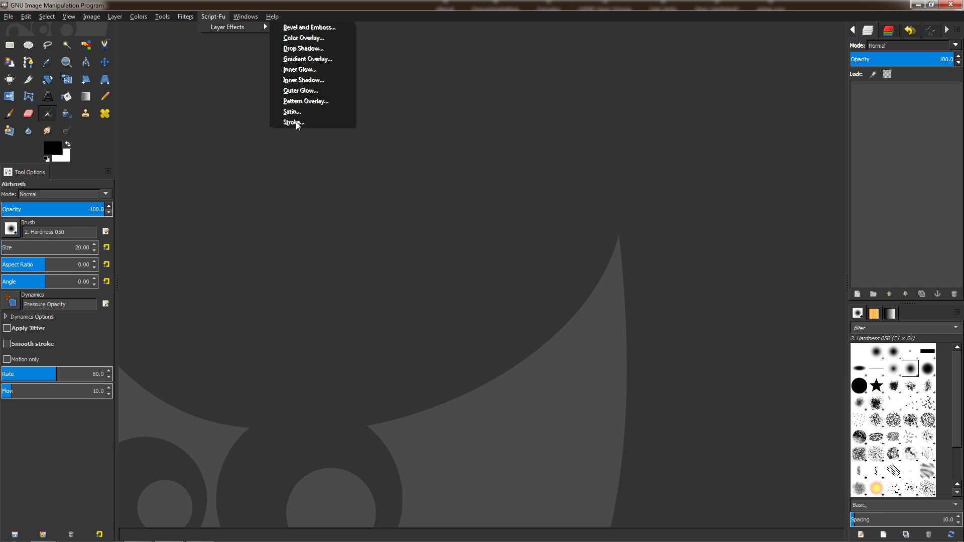
{"action": "left_click", "coordinate": [428, 100]}
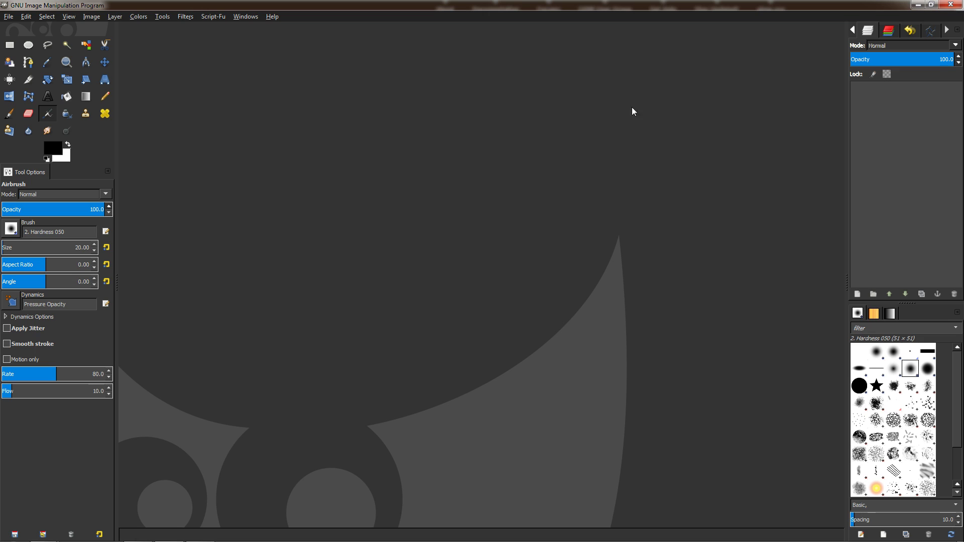
{"action": "left_click", "coordinate": [917, 5]}
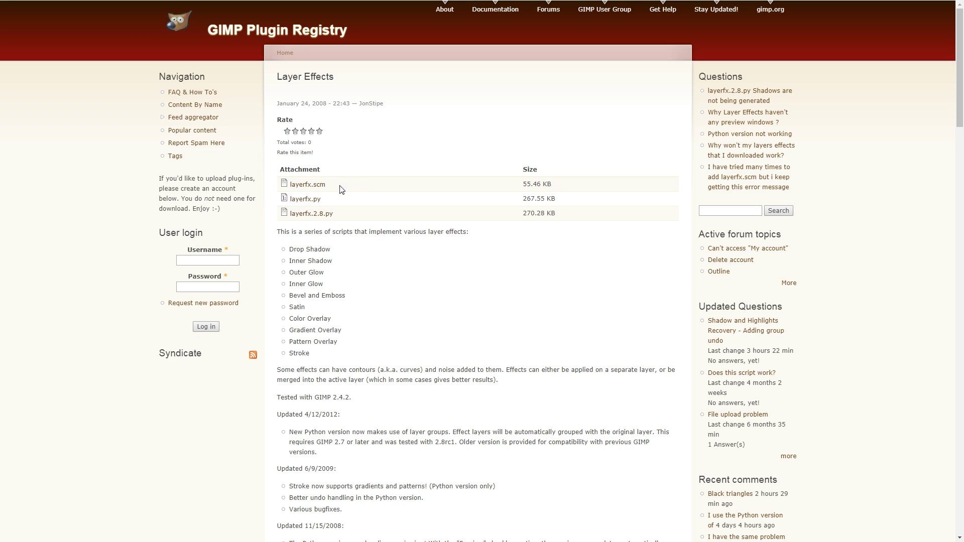
Download layerfx.scm from the registry's Layer Effects page and switch back to GIMP.
{"action": "left_click", "coordinate": [317, 189]}
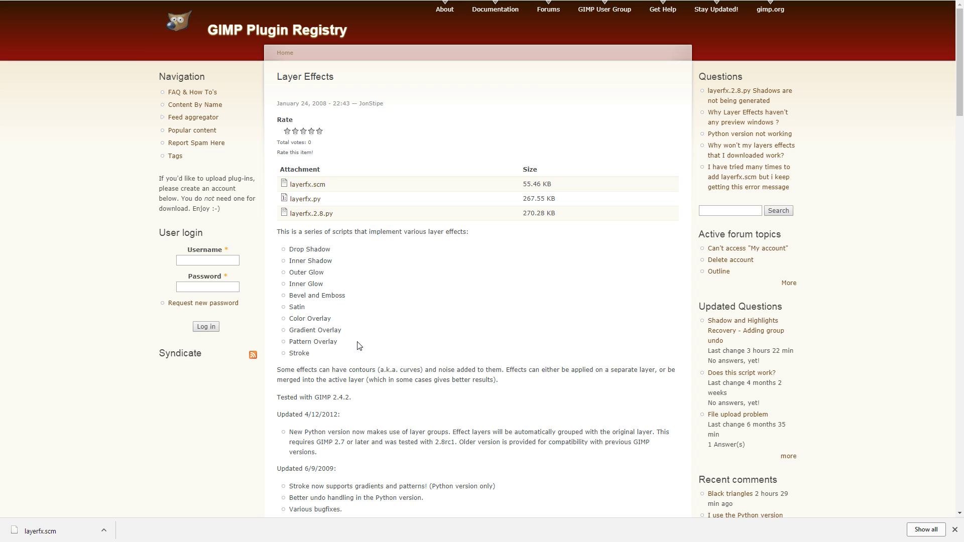
{"action": "key", "text": "alt+Tab"}
{"action": "key", "text": "alt+Tab"}
{"action": "key", "text": "alt+Tab"}
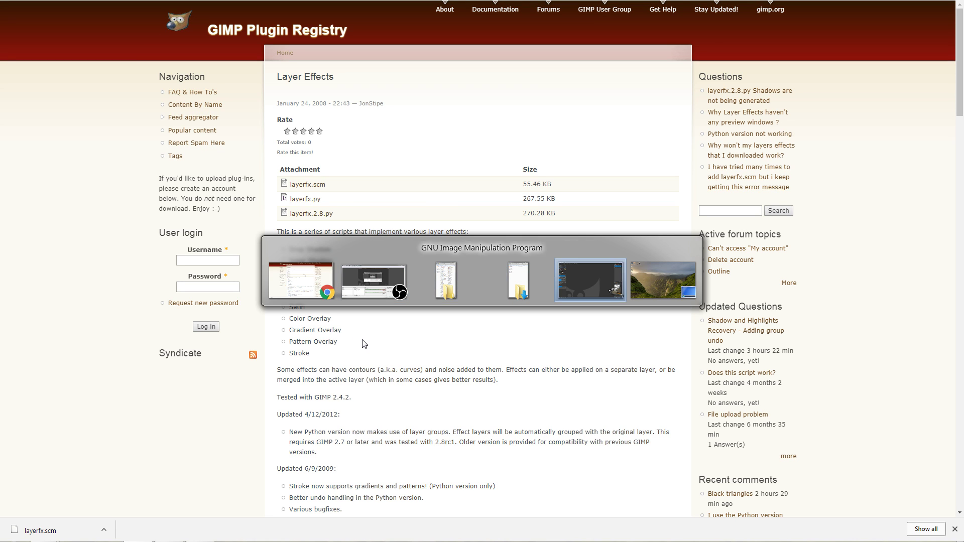
{"action": "key", "text": "alt+Tab"}
{"action": "key", "text": "alt+Tab"}
{"action": "key", "text": "alt+Tab"}
{"action": "key", "text": "alt+Tab"}
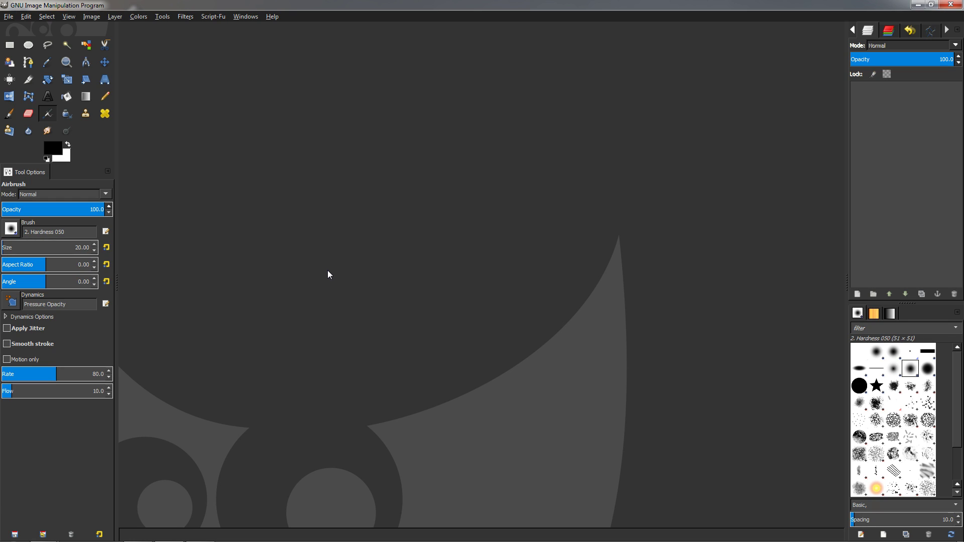
Open Preferences and navigate to the Scripts page under Folders.
{"action": "left_click", "coordinate": [9, 16]}
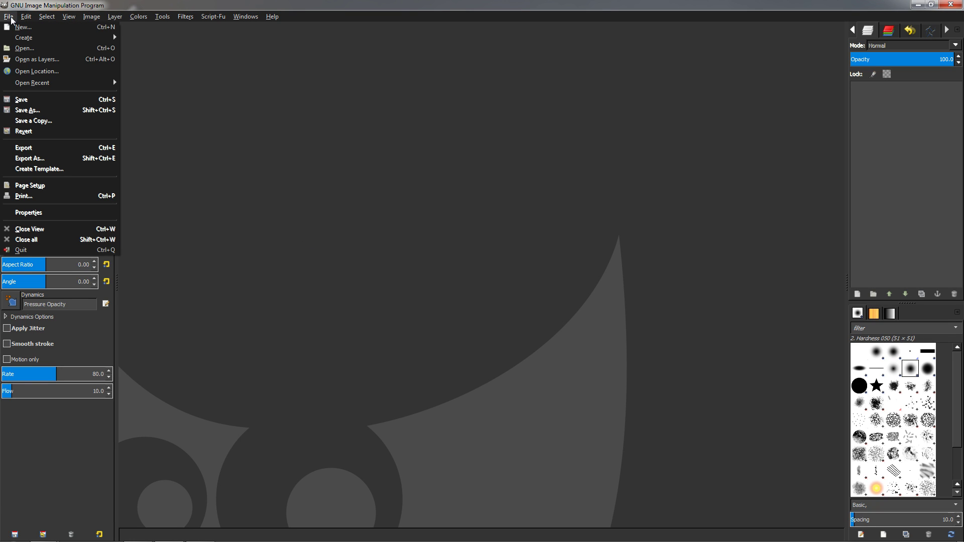
{"action": "mouse_move", "coordinate": [25, 18]}
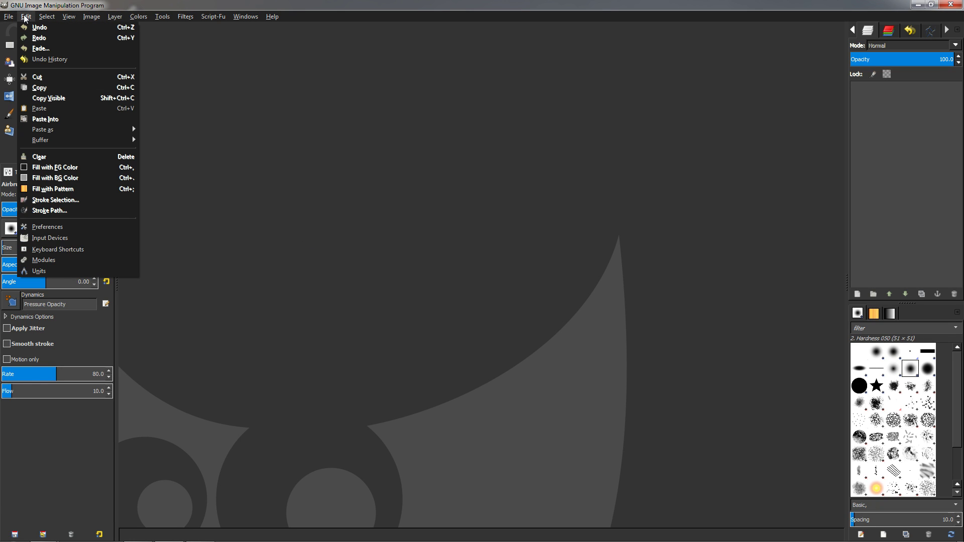
{"action": "left_click", "coordinate": [47, 227]}
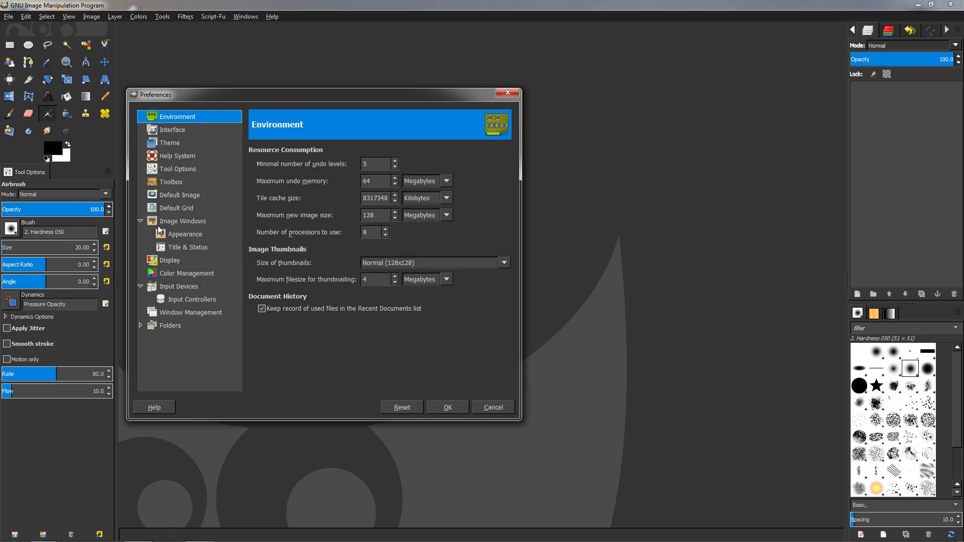
{"action": "left_click", "coordinate": [141, 326]}
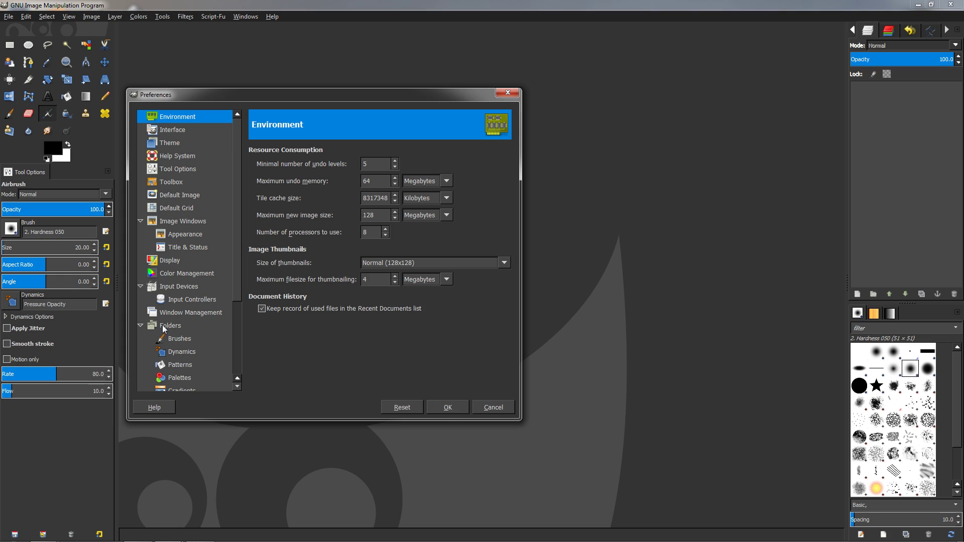
{"action": "left_click", "coordinate": [141, 326]}
{"action": "left_click", "coordinate": [184, 325]}
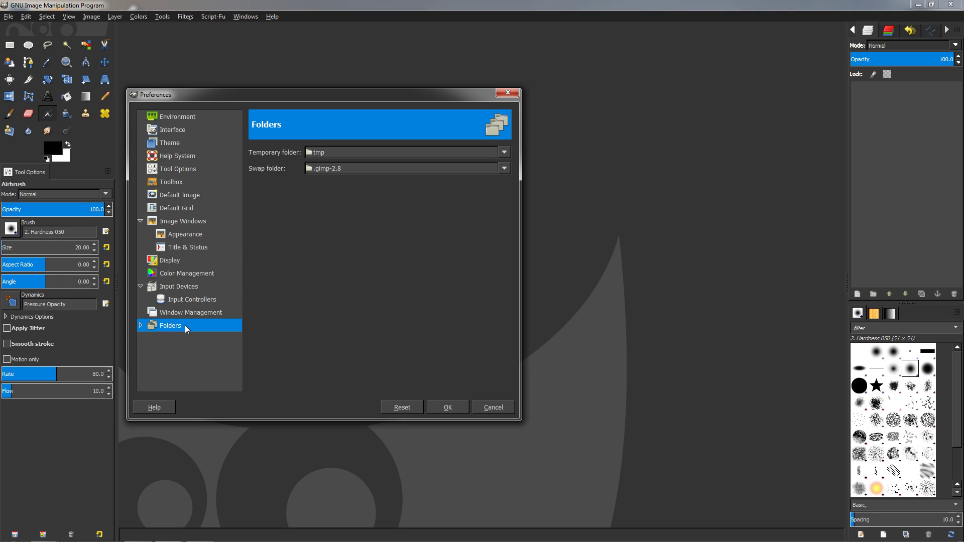
{"action": "left_click", "coordinate": [141, 326]}
{"action": "scroll", "coordinate": [179, 321], "scroll_direction": "down", "scroll_amount": 4}
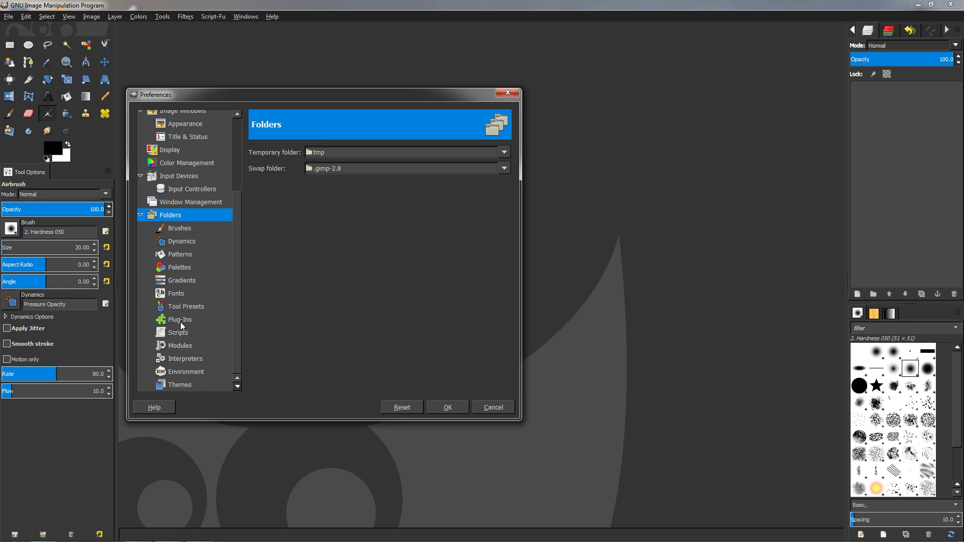
{"action": "left_click", "coordinate": [170, 334]}
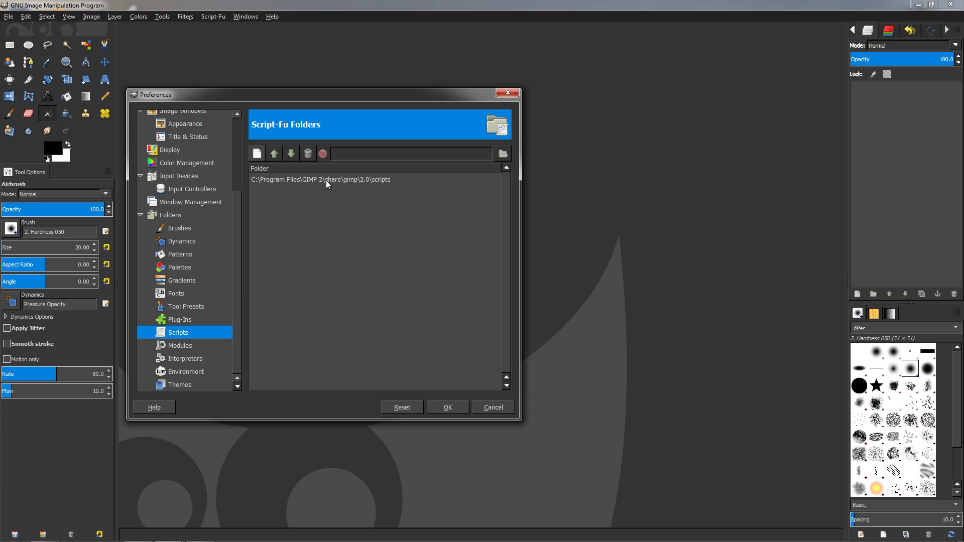
Select the scripts path C:\Program Files\GIMP 2\share\gimp\2.0\scripts, then cancel Preferences unchanged.
{"action": "left_click", "coordinate": [341, 180]}
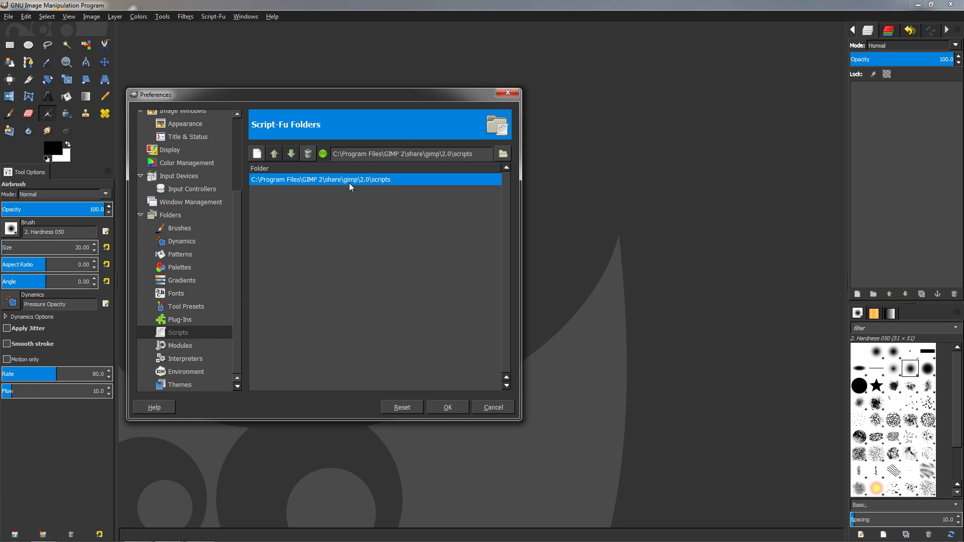
{"action": "left_click_drag", "start_coordinate": [478, 154], "coordinate": [333, 154]}
{"action": "left_click", "coordinate": [422, 155]}
{"action": "left_click_drag", "start_coordinate": [472, 154], "coordinate": [375, 155]}
{"action": "left_click", "coordinate": [327, 157]}
{"action": "left_click_drag", "start_coordinate": [473, 154], "coordinate": [326, 159]}
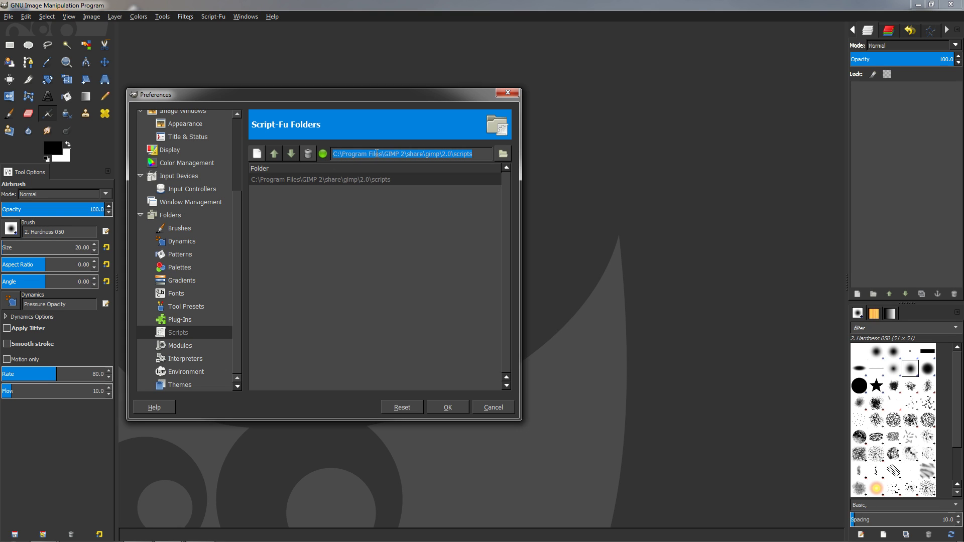
{"action": "left_click", "coordinate": [495, 408]}
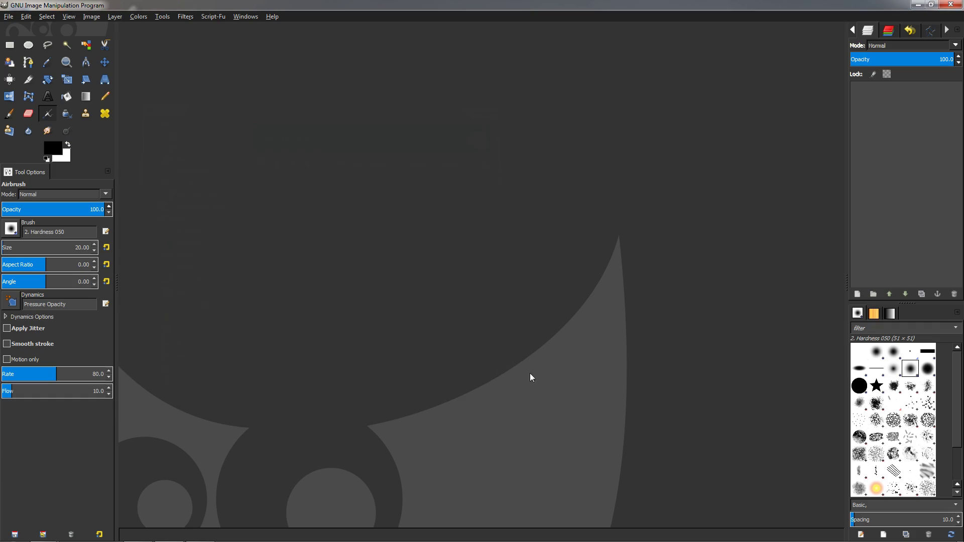
Minimize GIMP and select the downloaded layerfx.scm in the Downloads folder.
{"action": "left_click", "coordinate": [917, 4]}
{"action": "key", "text": "alt+Tab"}
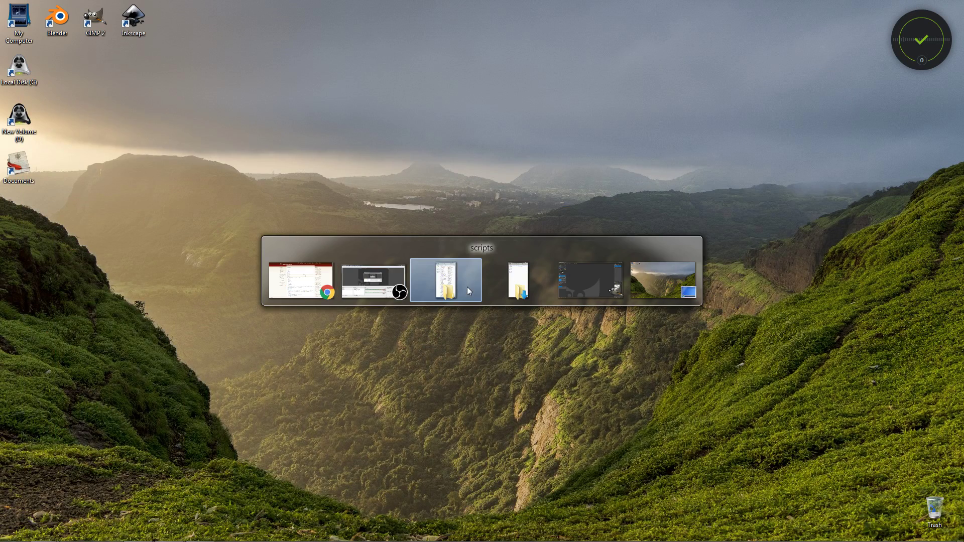
{"action": "key", "text": "alt+Tab"}
{"action": "key", "text": "alt+Tab"}
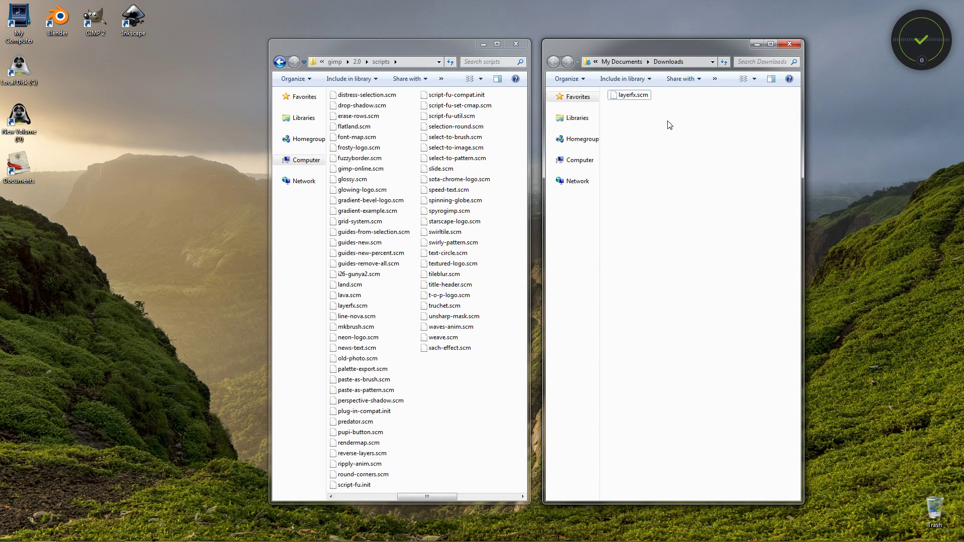
{"action": "left_click", "coordinate": [640, 100]}
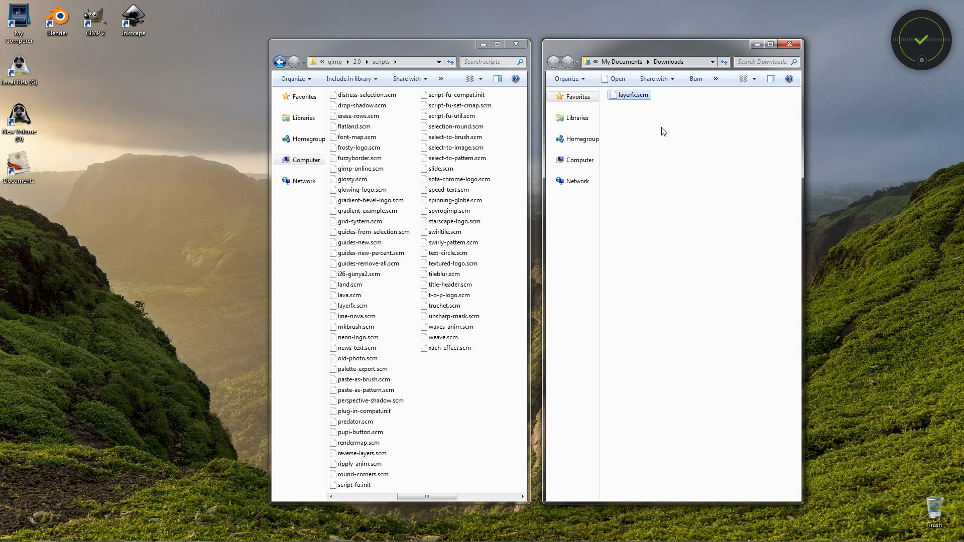
Open the GIMP 2.0 scripts folder path in the other Explorer window.
{"action": "left_click", "coordinate": [500, 284]}
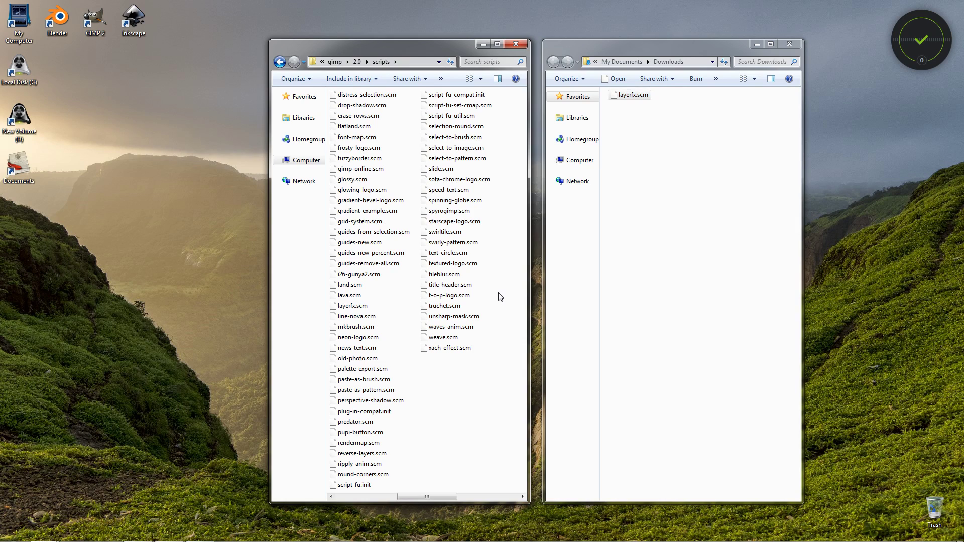
{"action": "left_click", "coordinate": [423, 63]}
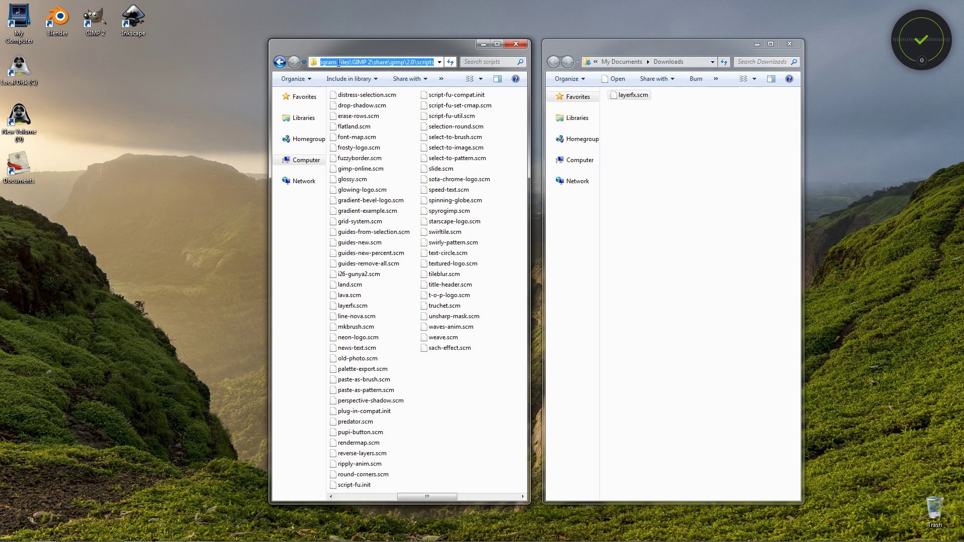
{"action": "left_click", "coordinate": [394, 62]}
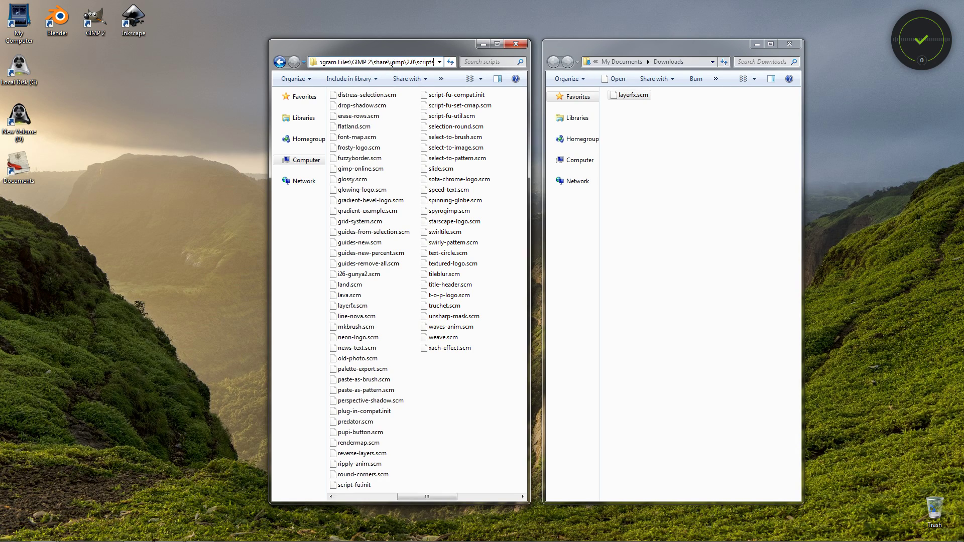
{"action": "key", "text": "Return"}
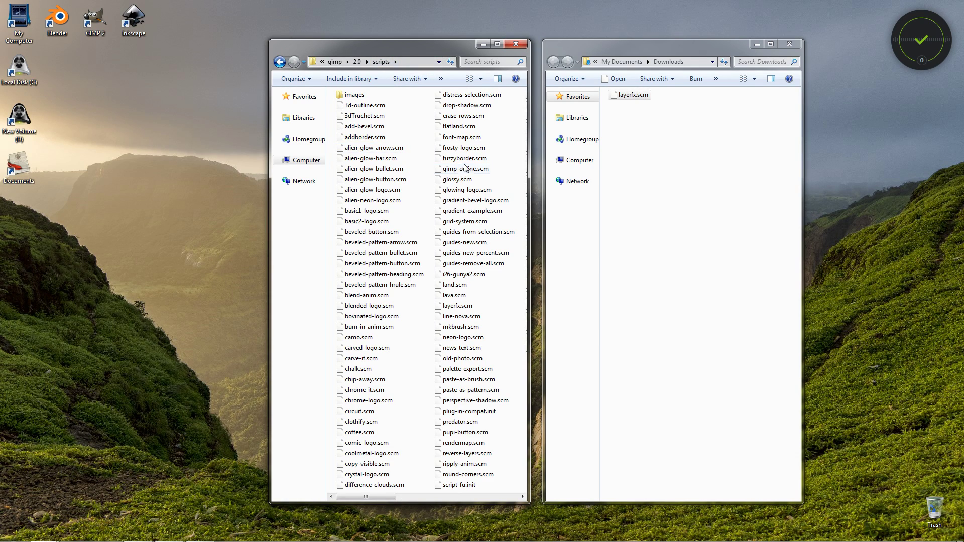
Drag layerfx.scm from Downloads into GIMP's scripts folder, then return to GIMP.
{"action": "left_click", "coordinate": [626, 100]}
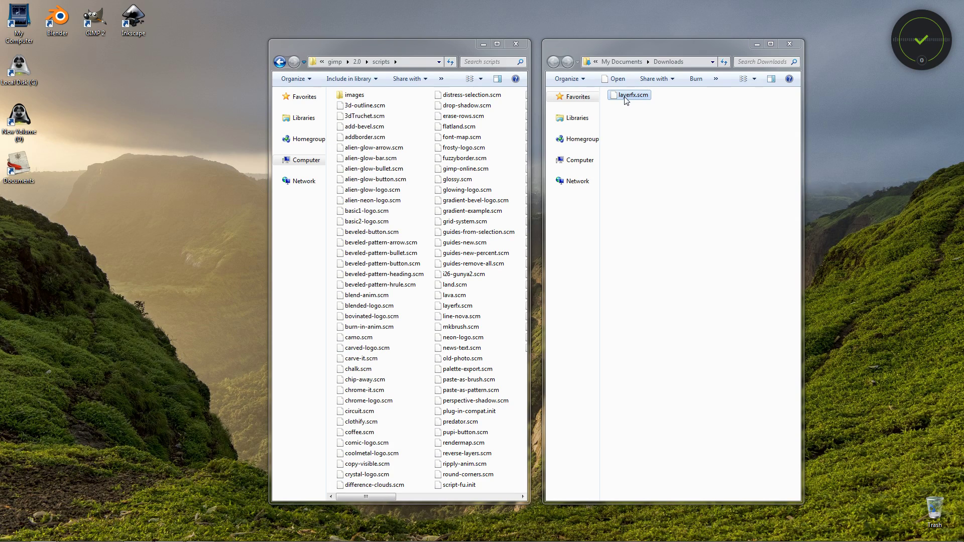
{"action": "left_click_drag", "start_coordinate": [626, 100], "coordinate": [658, 148]}
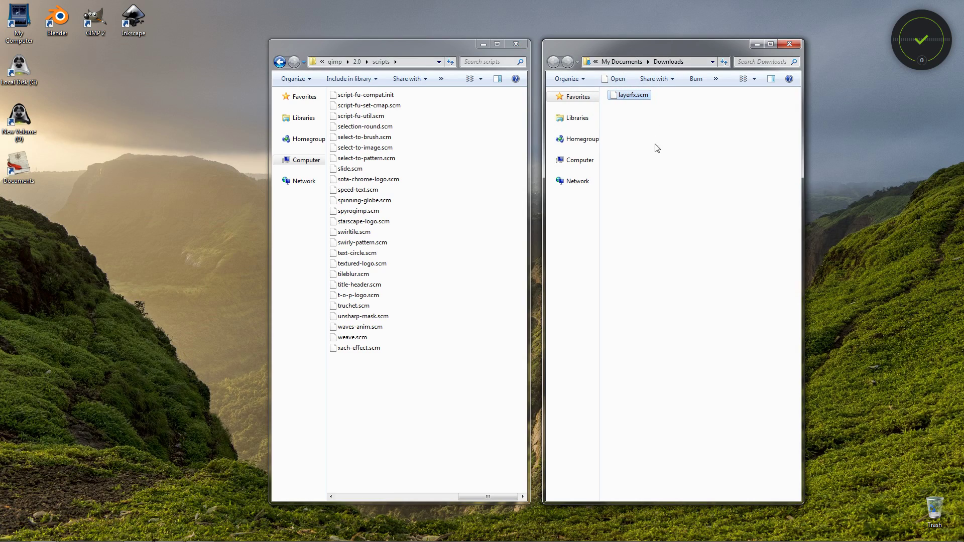
{"action": "left_click", "coordinate": [426, 241]}
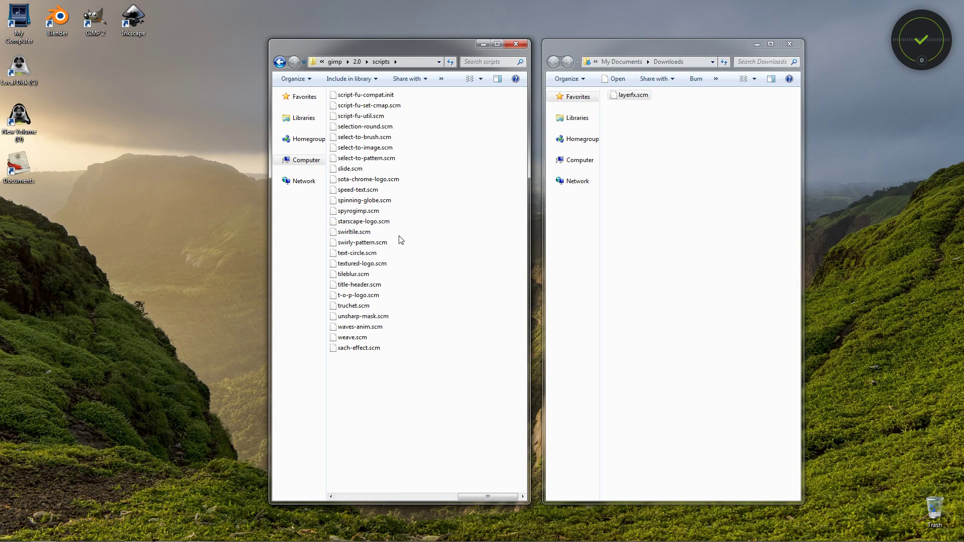
{"action": "scroll", "coordinate": [384, 244], "scroll_direction": "up", "scroll_amount": 5}
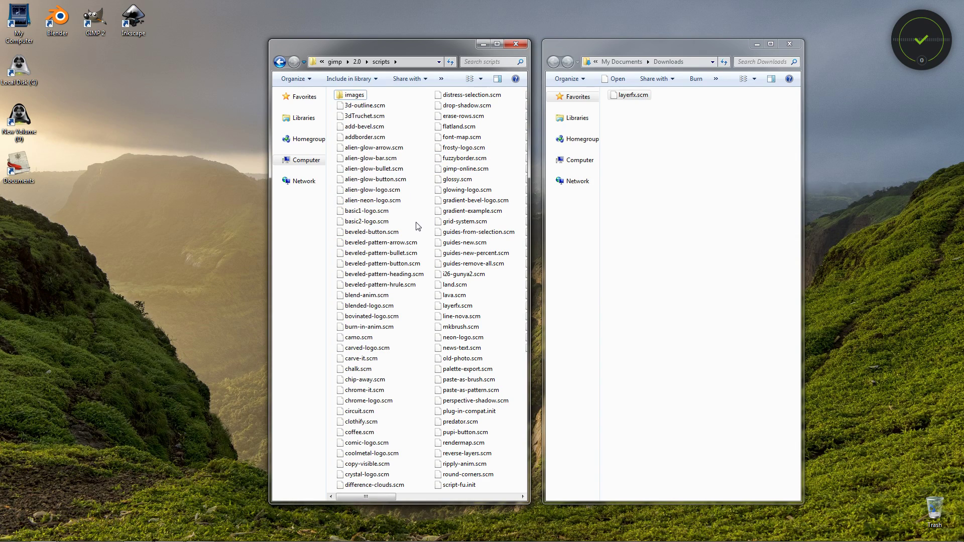
{"action": "key", "text": "alt+Tab"}
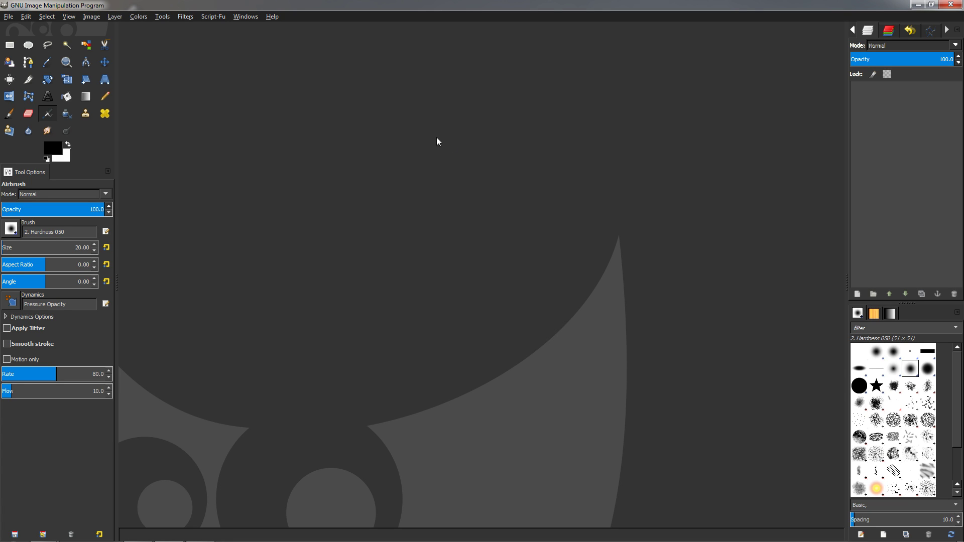
Confirm Script-Fu > Layer Effects now lists Bevel and Emboss through Stroke.
{"action": "left_click", "coordinate": [214, 16]}
{"action": "mouse_move", "coordinate": [228, 29]}
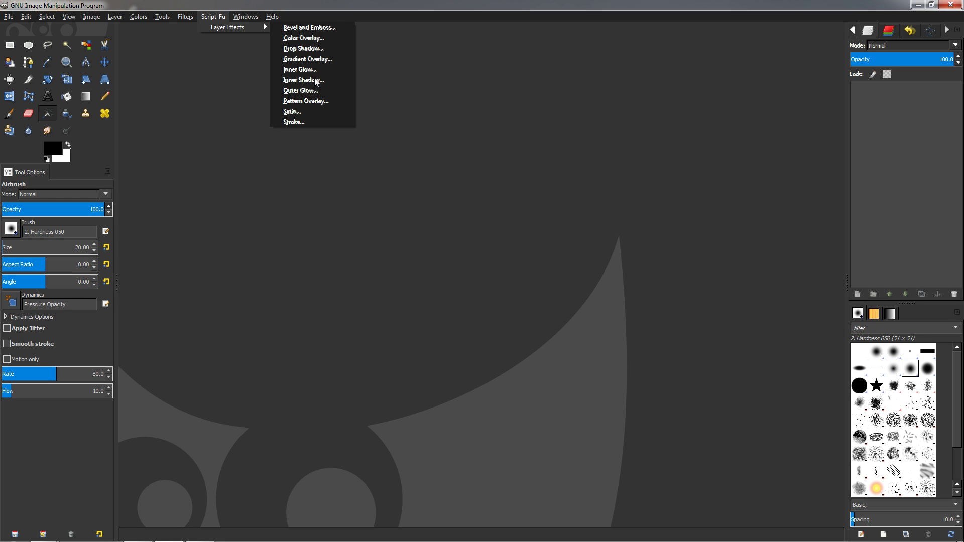
{"action": "left_click", "coordinate": [496, 91]}
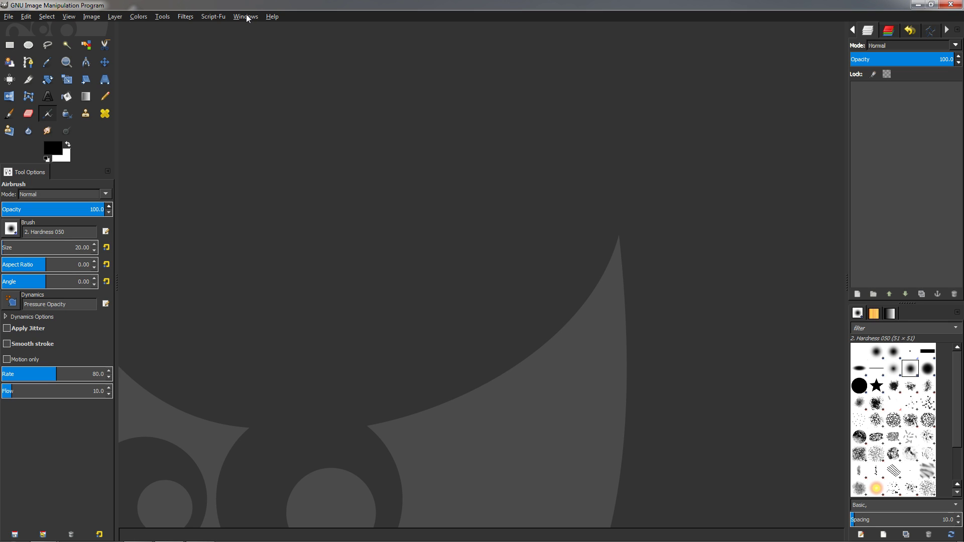
{"action": "left_click", "coordinate": [272, 16]}
{"action": "mouse_move", "coordinate": [215, 17]}
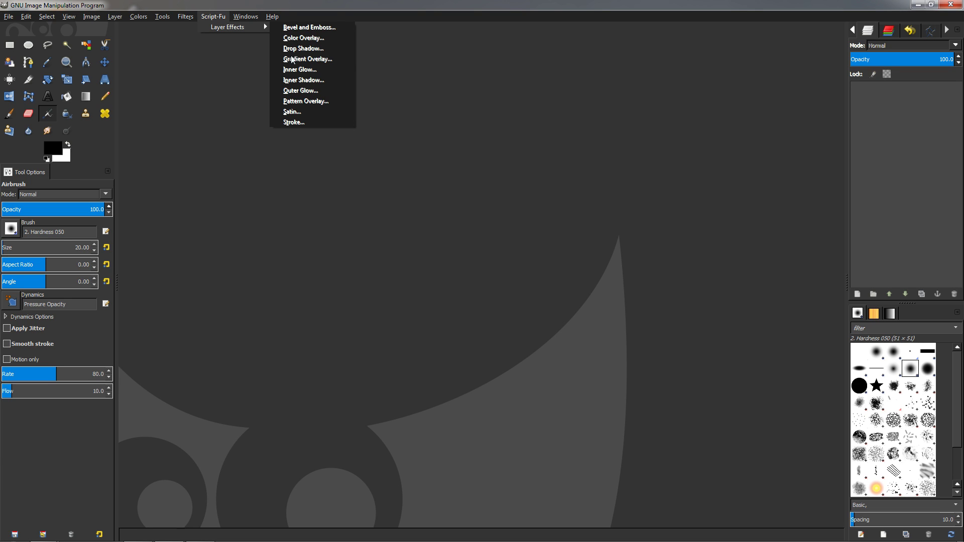
{"action": "left_click", "coordinate": [482, 115]}
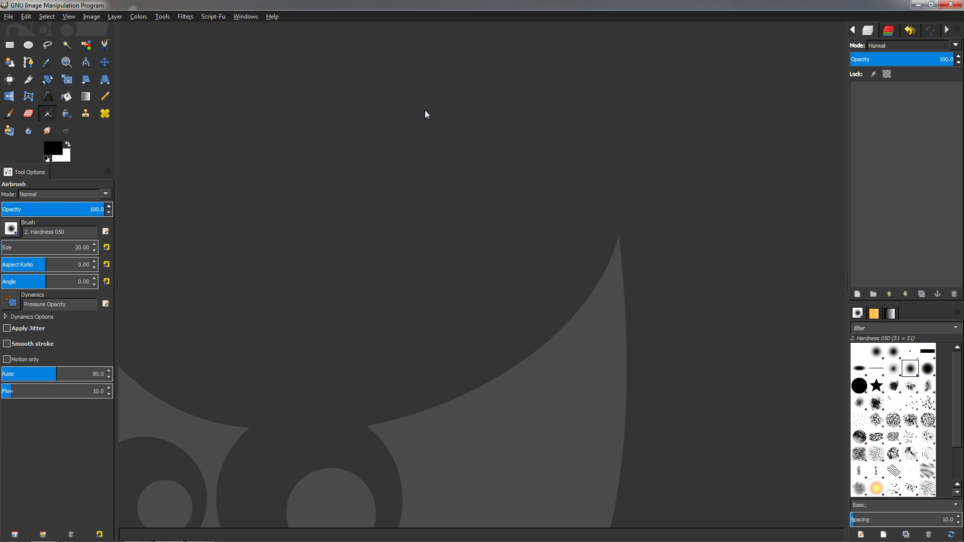
{"action": "left_click", "coordinate": [7, 18]}
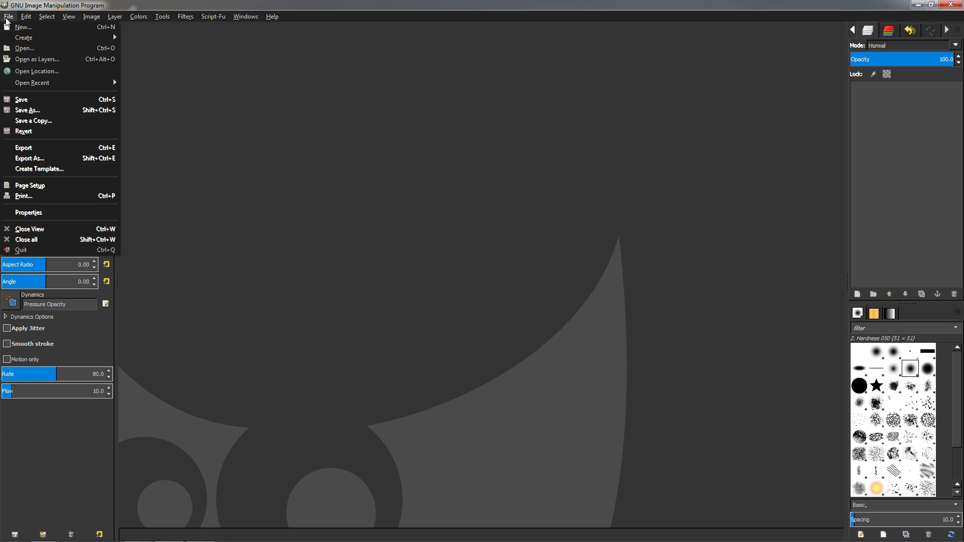
Create a new 640×400 image and look at its Layer Effects menu.
{"action": "left_click", "coordinate": [23, 27]}
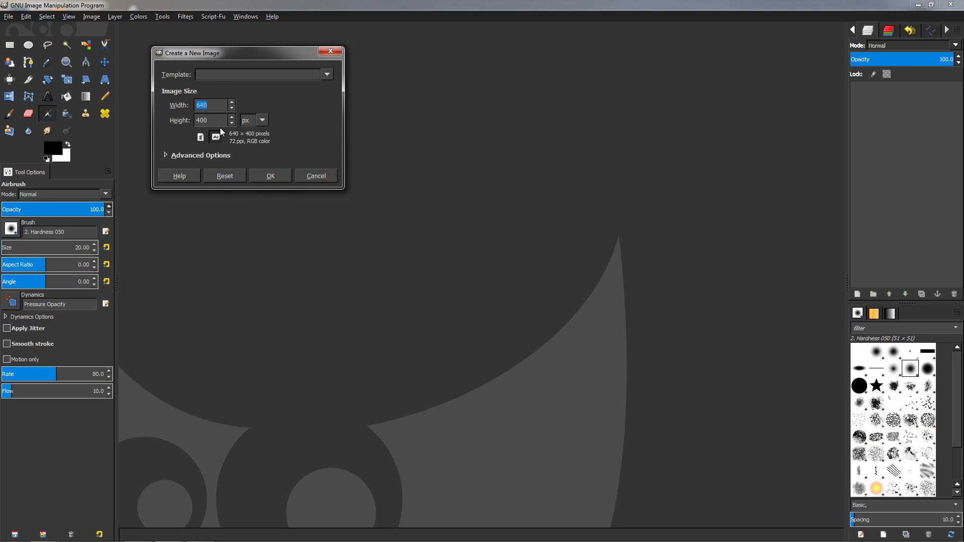
{"action": "left_click", "coordinate": [269, 176]}
{"action": "left_click", "coordinate": [213, 18]}
{"action": "mouse_move", "coordinate": [236, 27]}
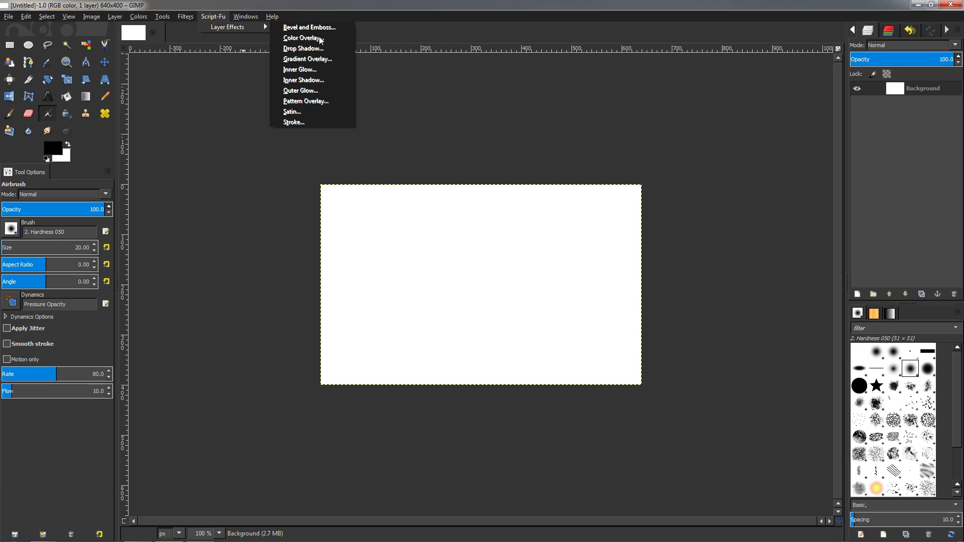
{"action": "left_click", "coordinate": [257, 210]}
Duplicate the Background layer and fill Background copy with black.
{"action": "left_click", "coordinate": [922, 294]}
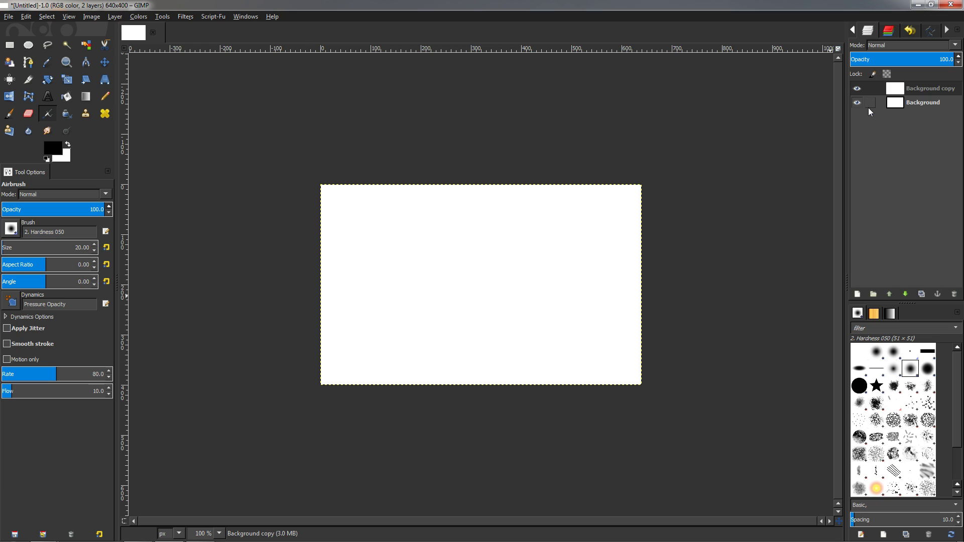
{"action": "key", "text": "ctrl+comma"}
{"action": "left_click", "coordinate": [213, 16]}
Add an alpha channel to Background copy and recheck the Layer Effects menu.
{"action": "mouse_move", "coordinate": [246, 27]}
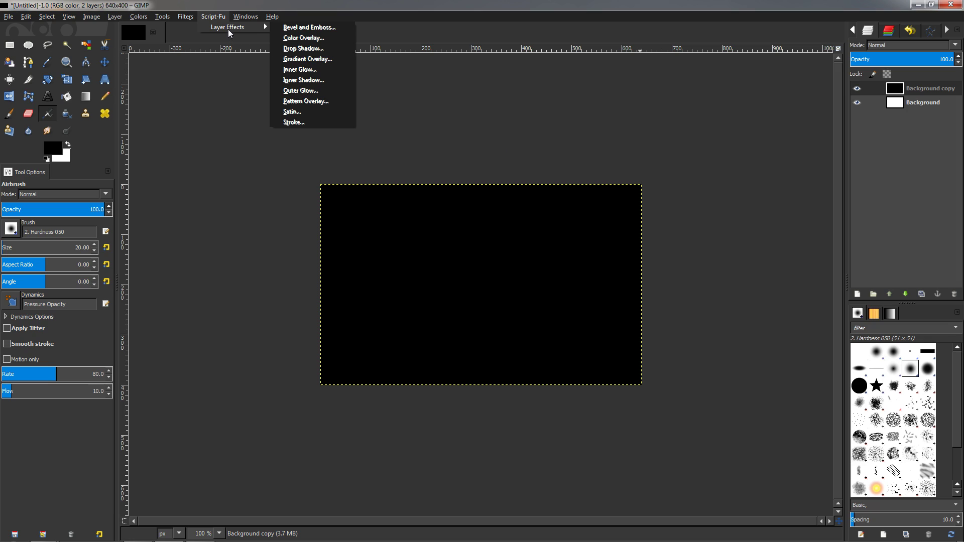
{"action": "left_click", "coordinate": [399, 122]}
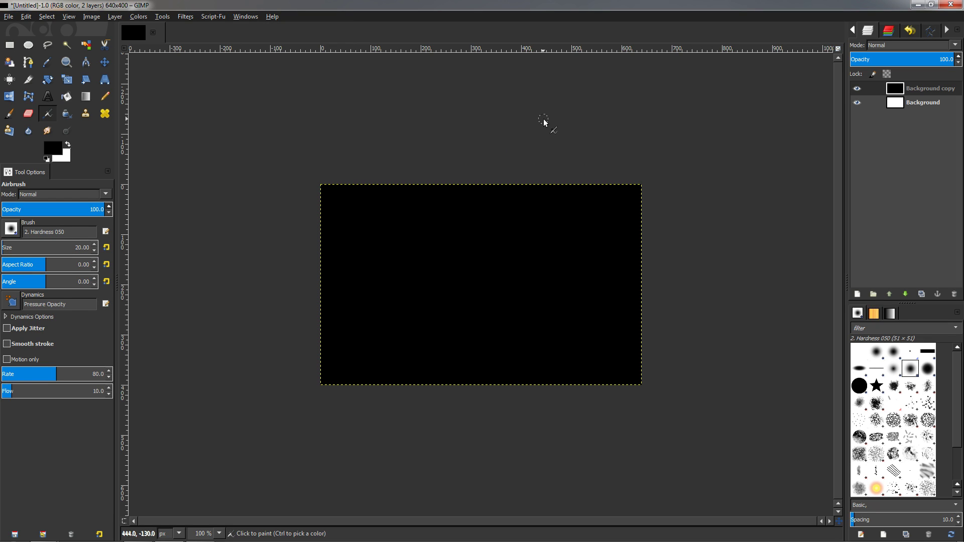
{"action": "right_click", "coordinate": [899, 91]}
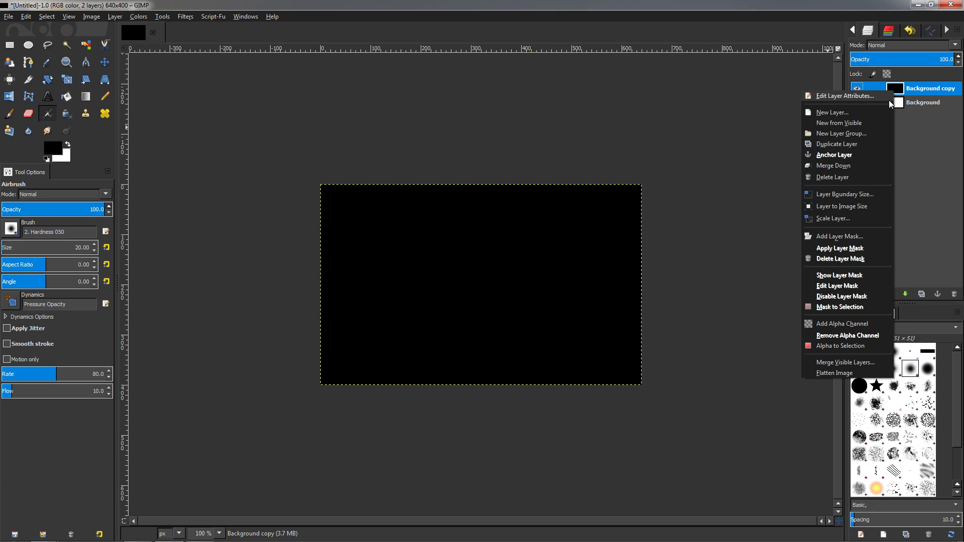
{"action": "left_click", "coordinate": [839, 326]}
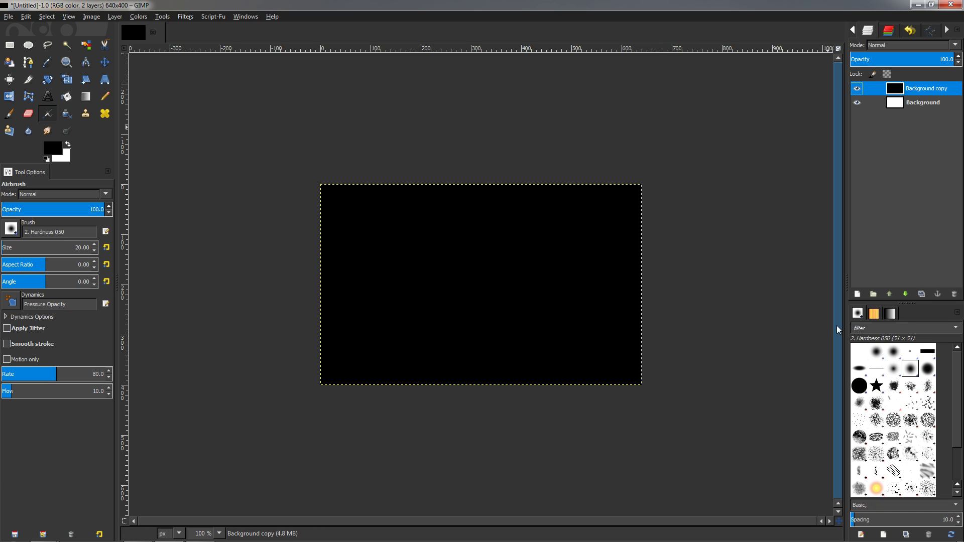
{"action": "left_click", "coordinate": [215, 15]}
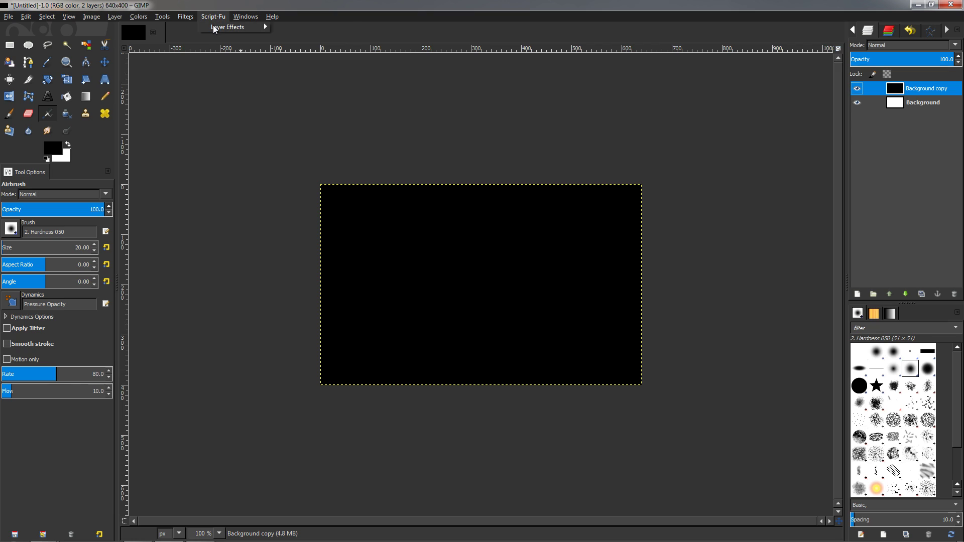
{"action": "mouse_move", "coordinate": [213, 26]}
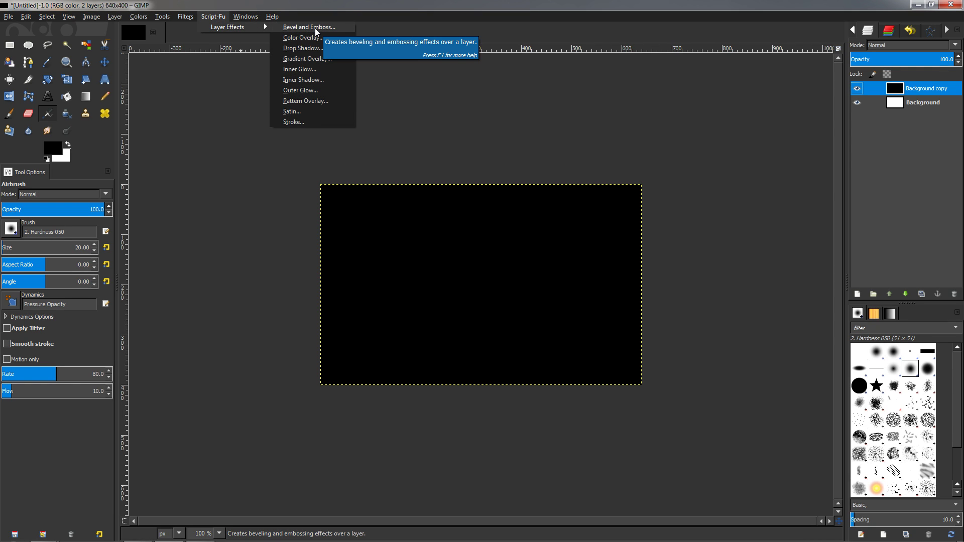
{"action": "left_click", "coordinate": [403, 4]}
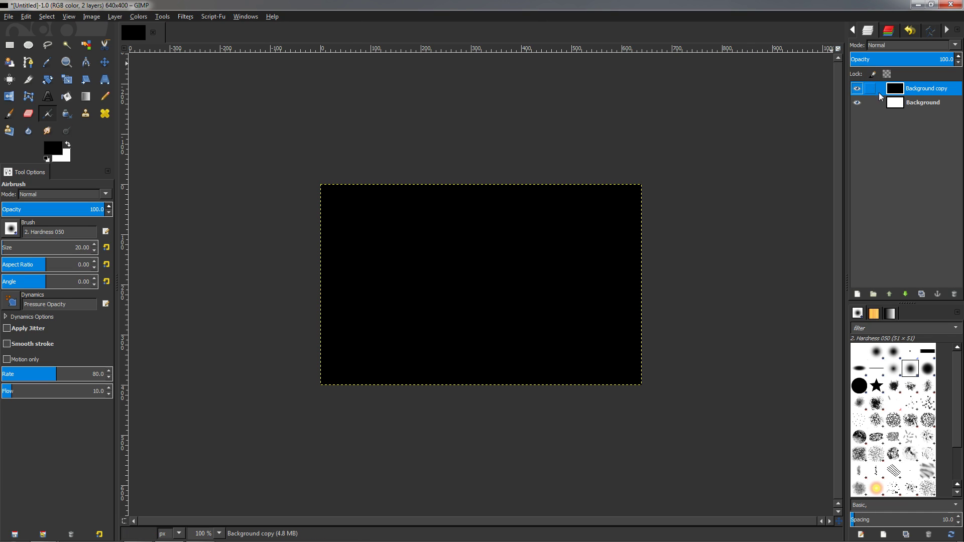
Check Layer Effects with Background active, then make Background copy active again.
{"action": "left_click", "coordinate": [898, 106]}
{"action": "left_click", "coordinate": [206, 15]}
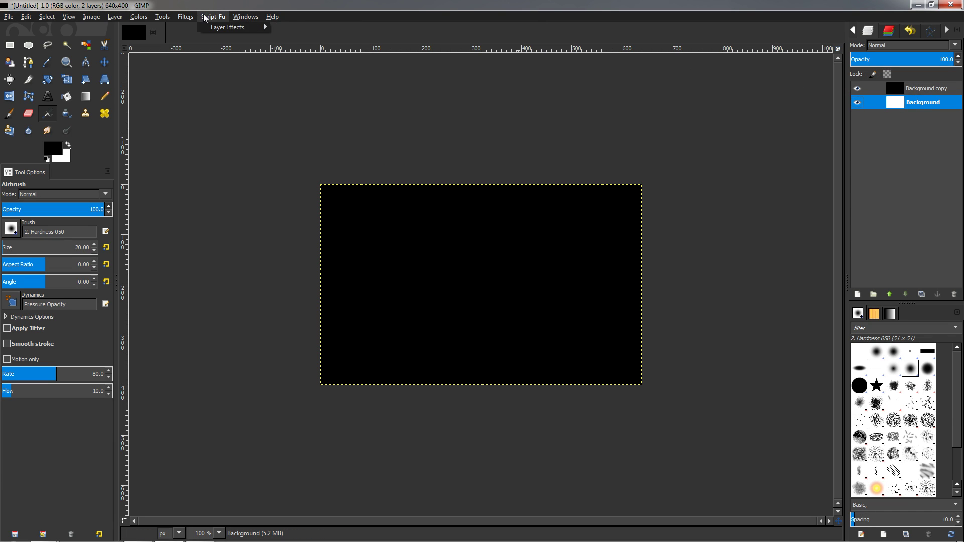
{"action": "mouse_move", "coordinate": [215, 27]}
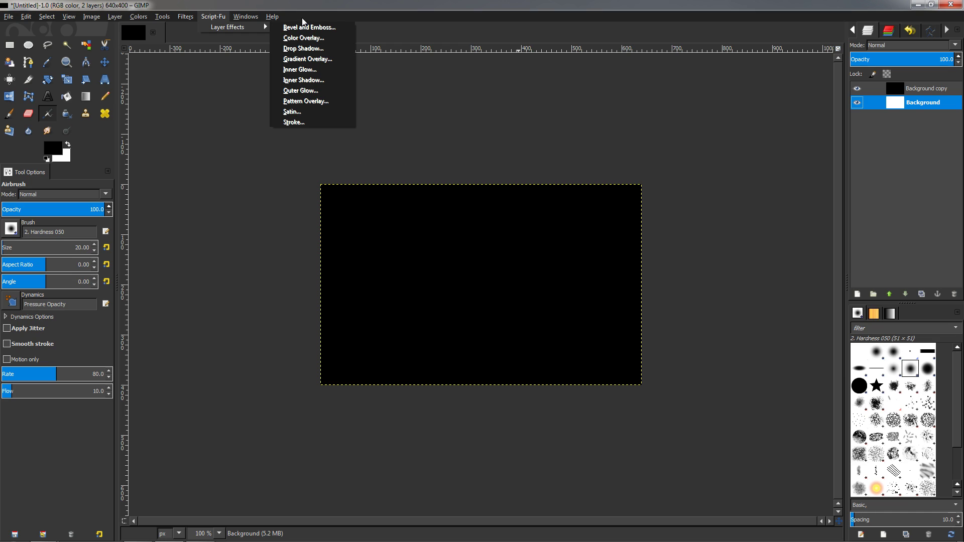
{"action": "left_click", "coordinate": [768, 120]}
{"action": "right_click", "coordinate": [896, 105]}
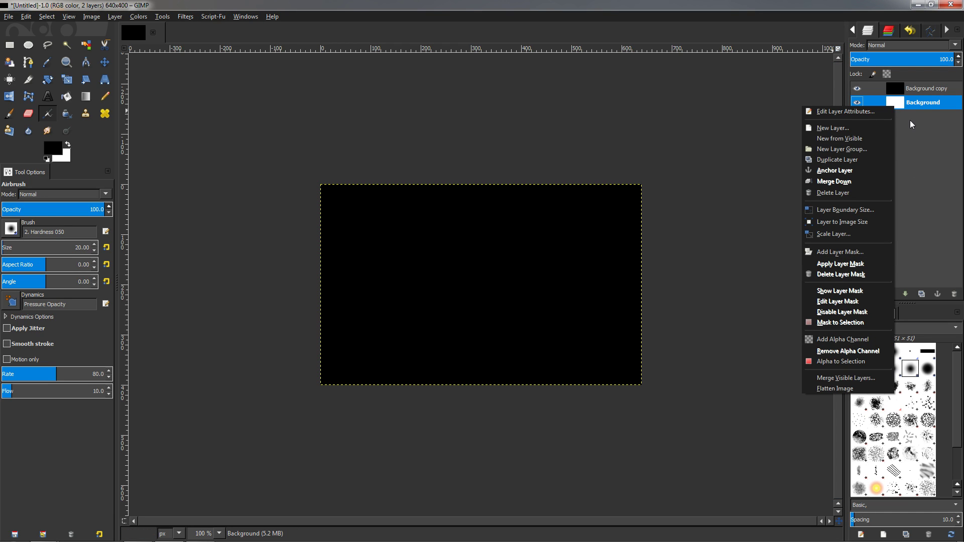
{"action": "left_click", "coordinate": [902, 92]}
{"action": "left_click", "coordinate": [903, 92]}
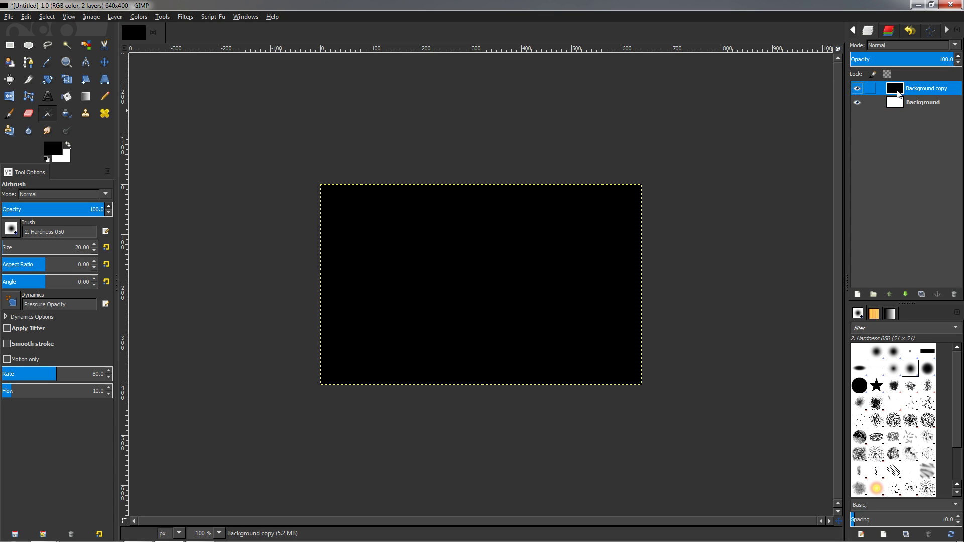